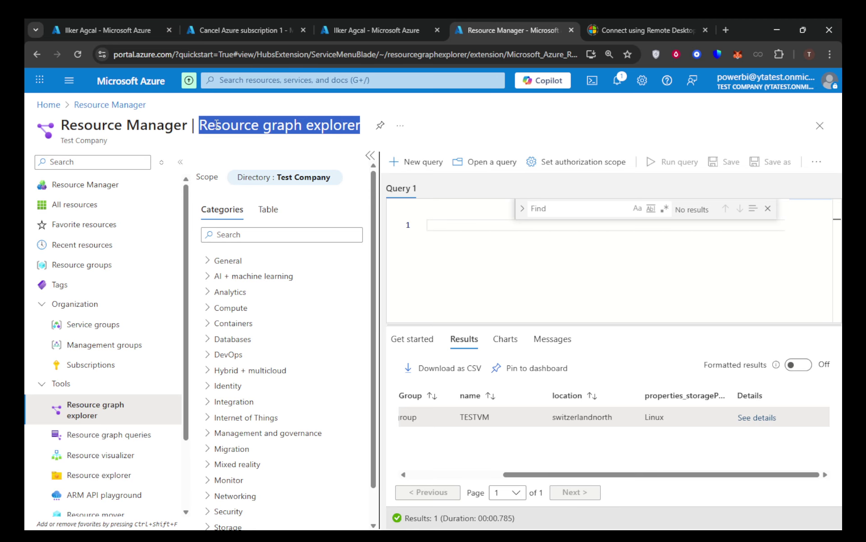
Return to the portal home page, search for "Resource graph explorer" and open that service
click(125, 83)
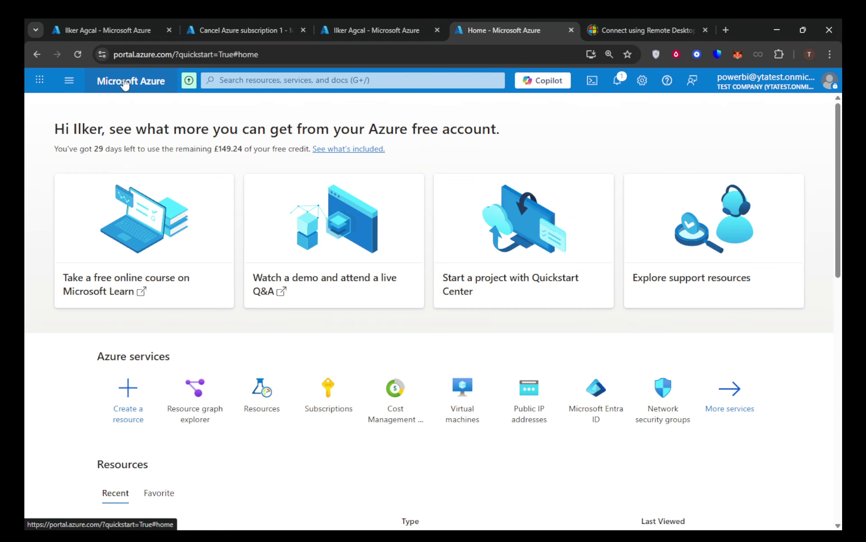
click(229, 81)
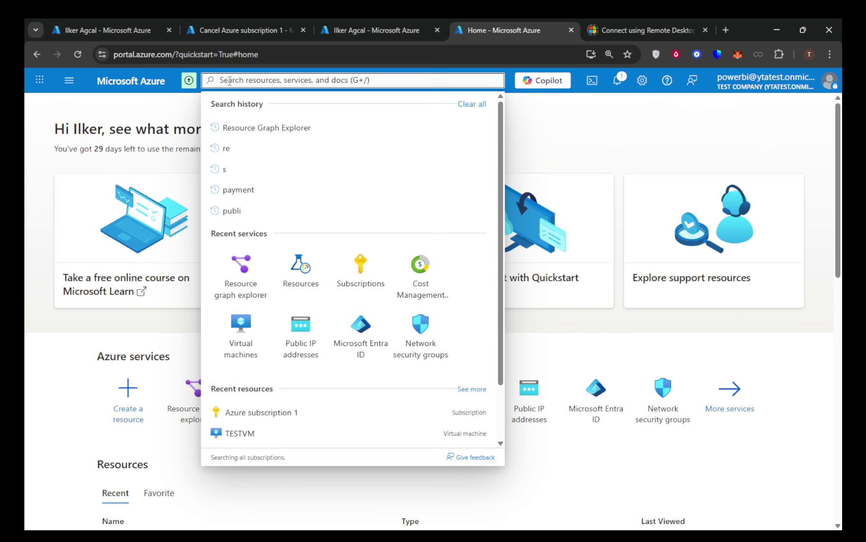
text(Resource graph explorer)
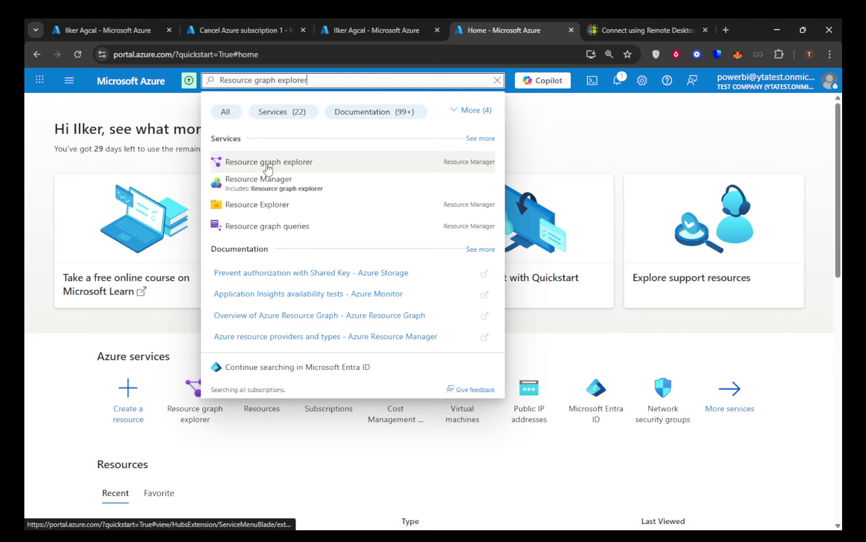
click(268, 162)
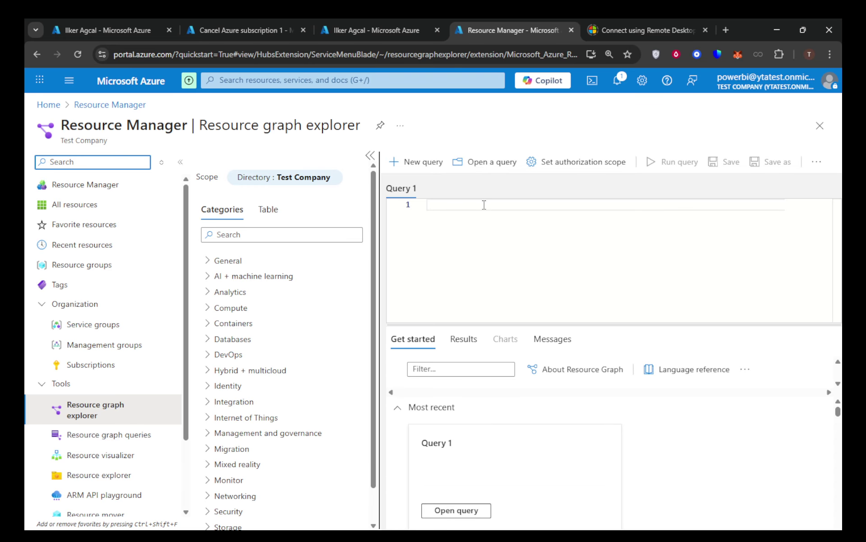
Check the directory's subscriptions list in Resource Manager and return to Resource graph explorer
click(85, 365)
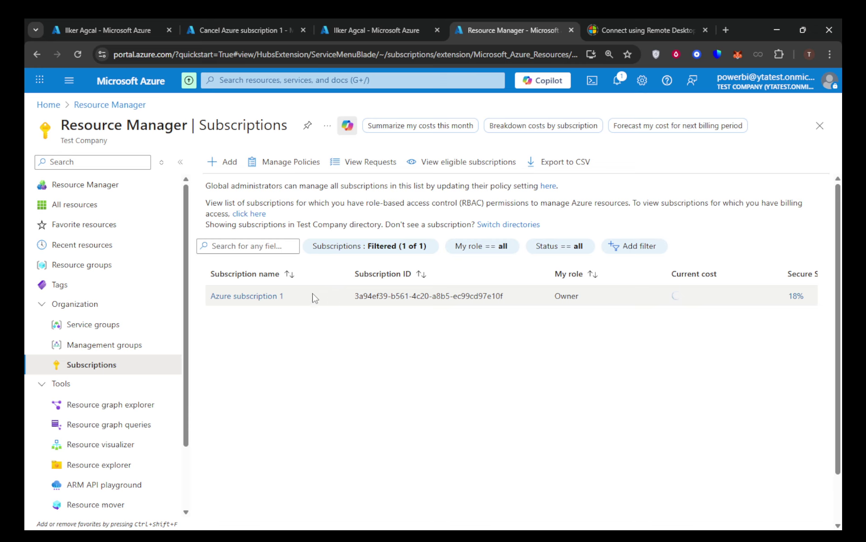
click(107, 409)
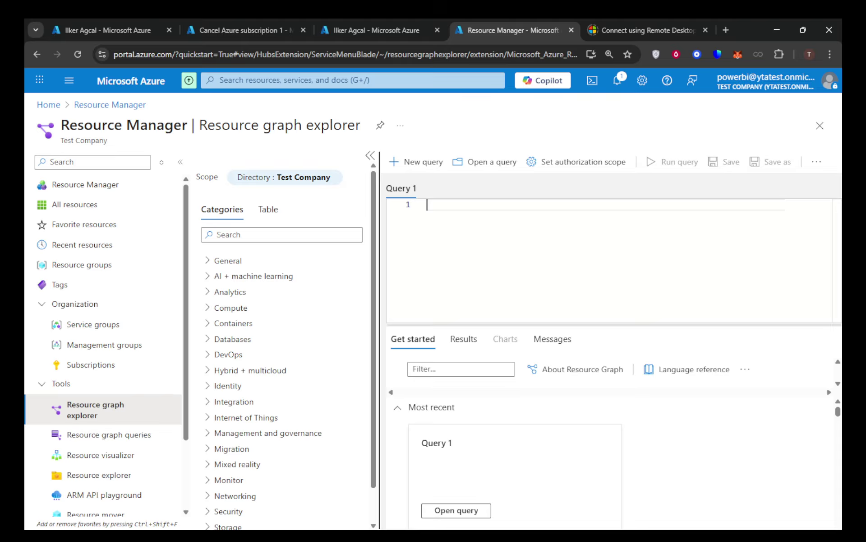
Enter a Resources query for 'microsoft.compute/virtualmachines' projecting subscriptionId, resourceGroup, name, location and properties.storageProfile.osDisk.osType, ordered by subscriptionId asc, name asc
key(alt+Tab)
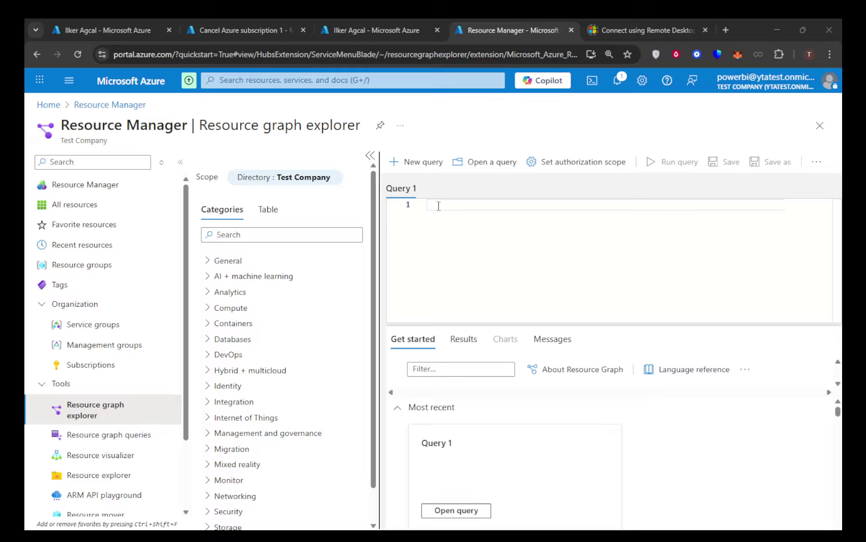
click(439, 205)
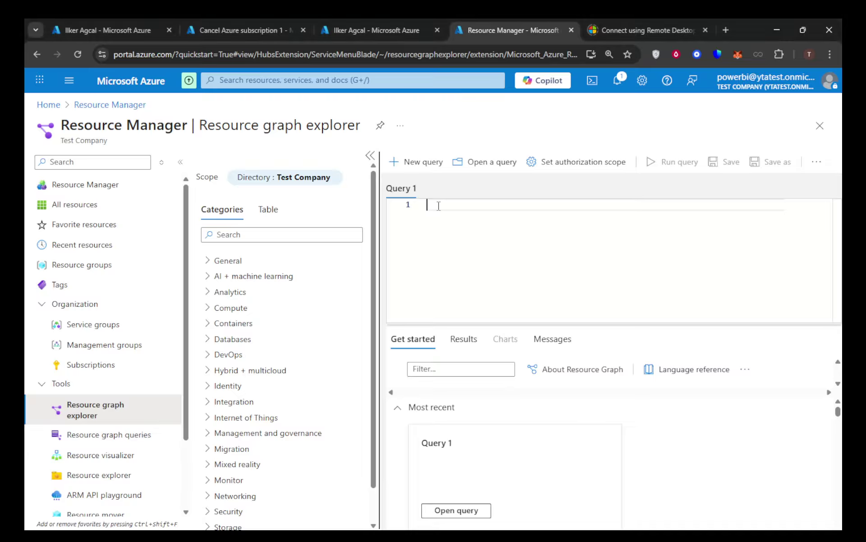
text(Resources | where type =~ 'microsoft.compute/virtualmachines' | project subscriptionId, resourceGroup, name, location, properties.storageProfile.osDisk.osType | order by subscriptionId asc, name asc)
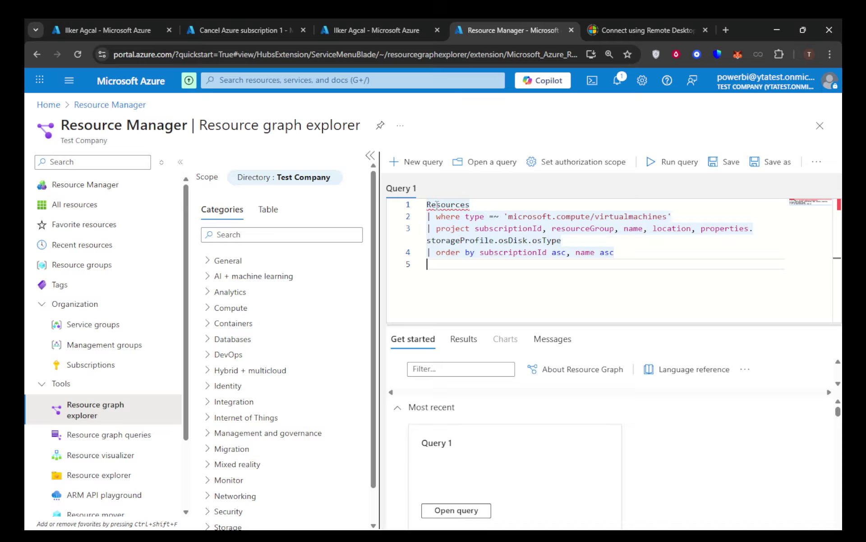
drag(427, 204, 625, 255)
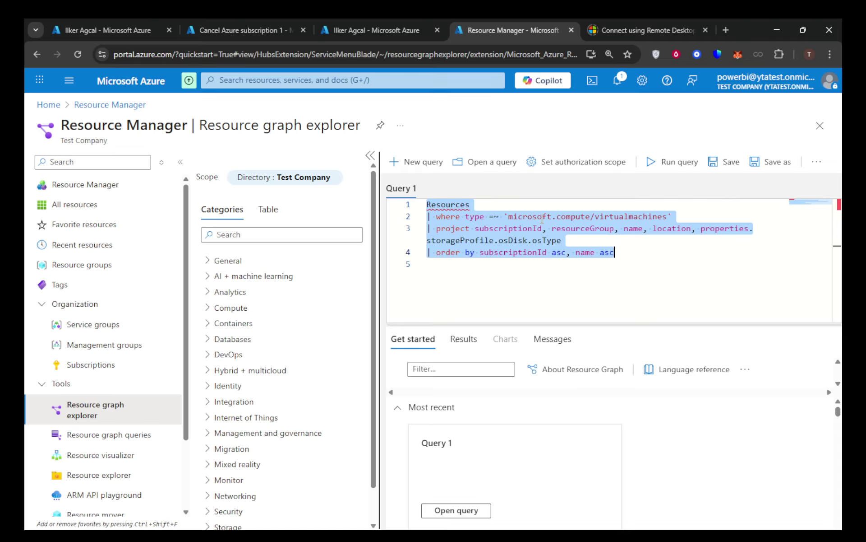
click(447, 265)
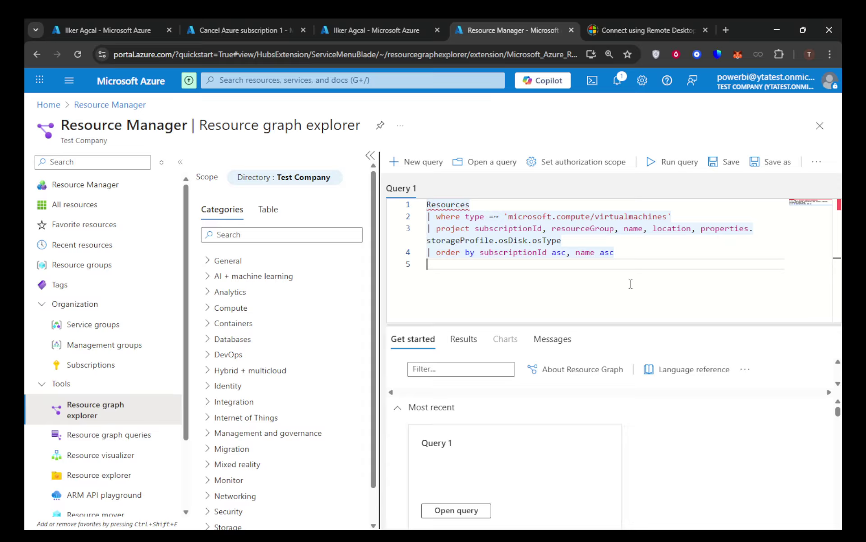
Run the virtual machine query and examine all columns of its results
click(658, 163)
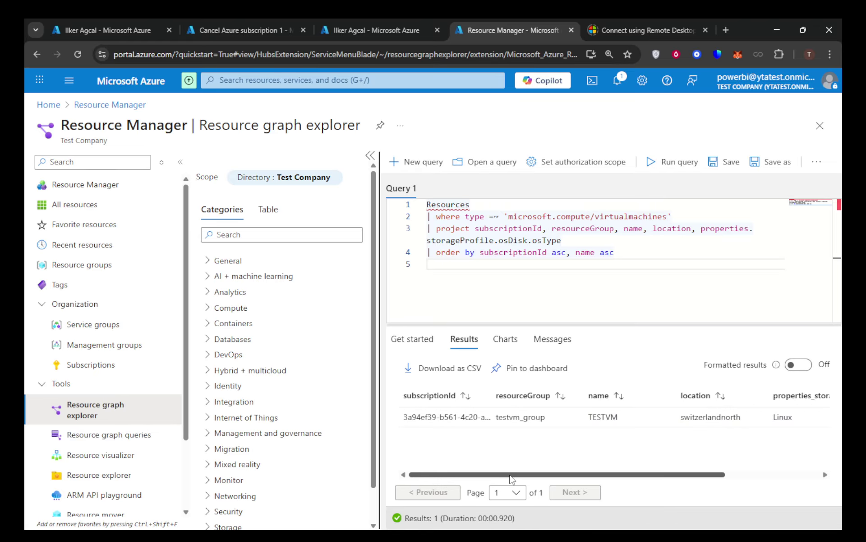
drag(512, 480, 701, 481)
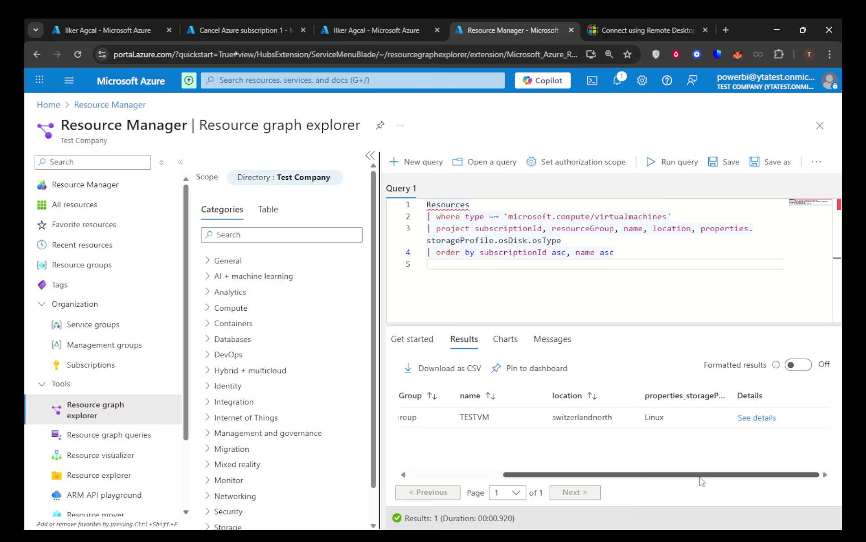
drag(618, 482, 472, 478)
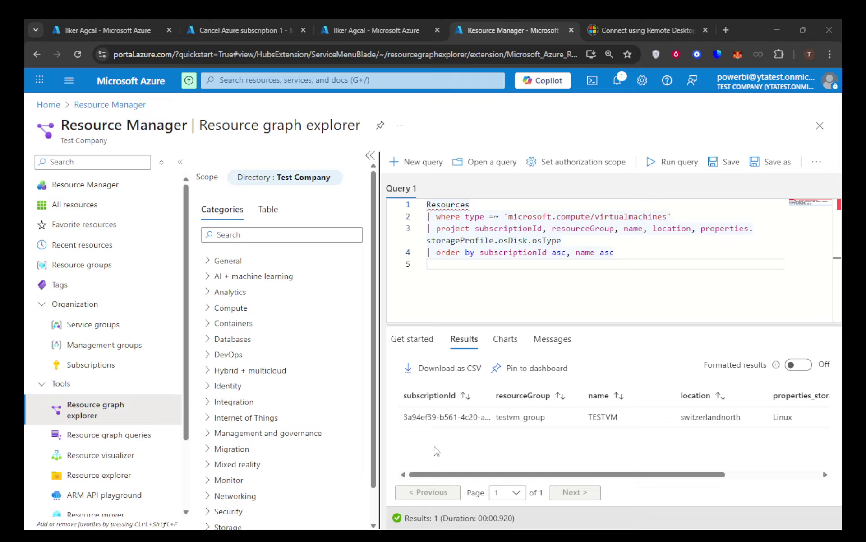
drag(456, 480, 415, 471)
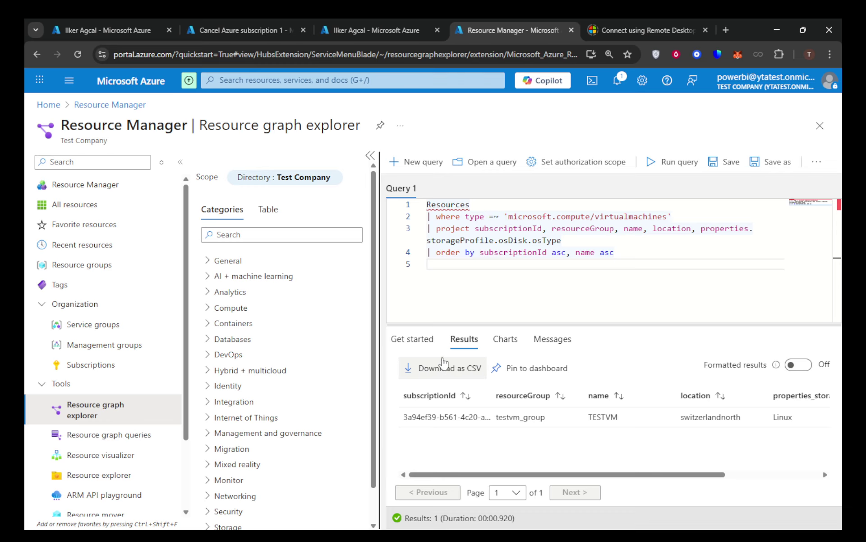
Create a second query and paste the extended virtual machine query that adds subscriptionName, osType, vmSize, tags and vmId
click(399, 165)
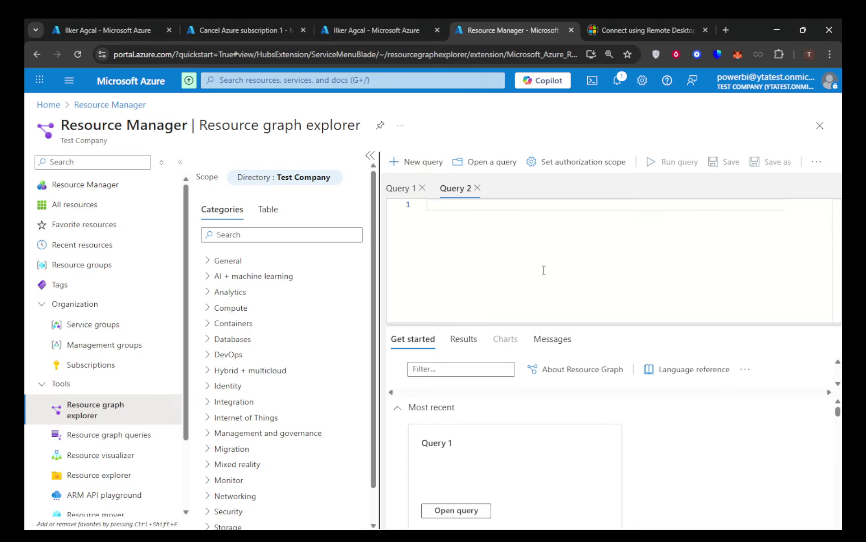
key(ctrl+v)
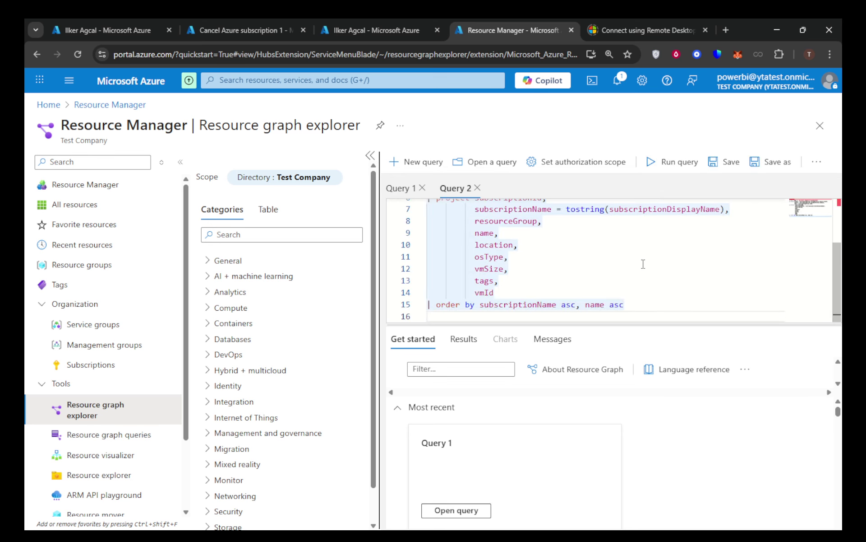
scroll(643, 264, up, 3)
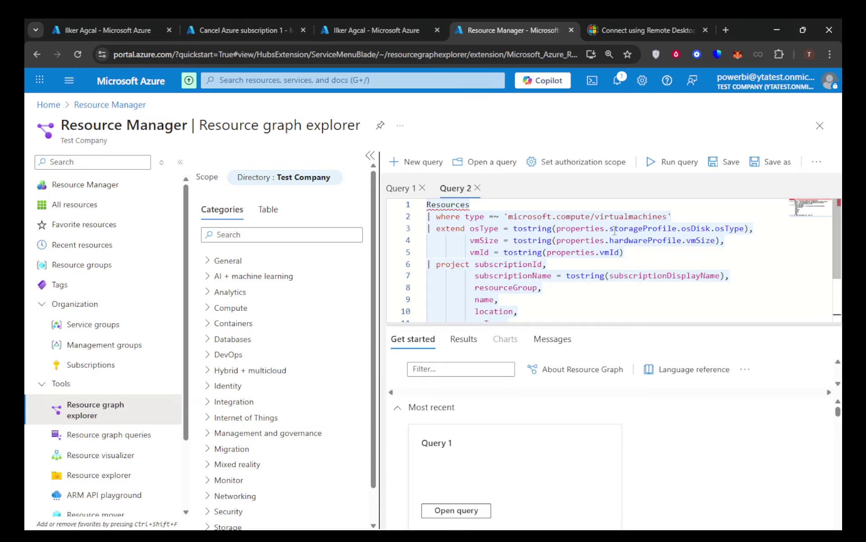
Examine the extended query's osType, vmSize and vmId definitions, its projected fields and its sort order
drag(617, 229, 756, 229)
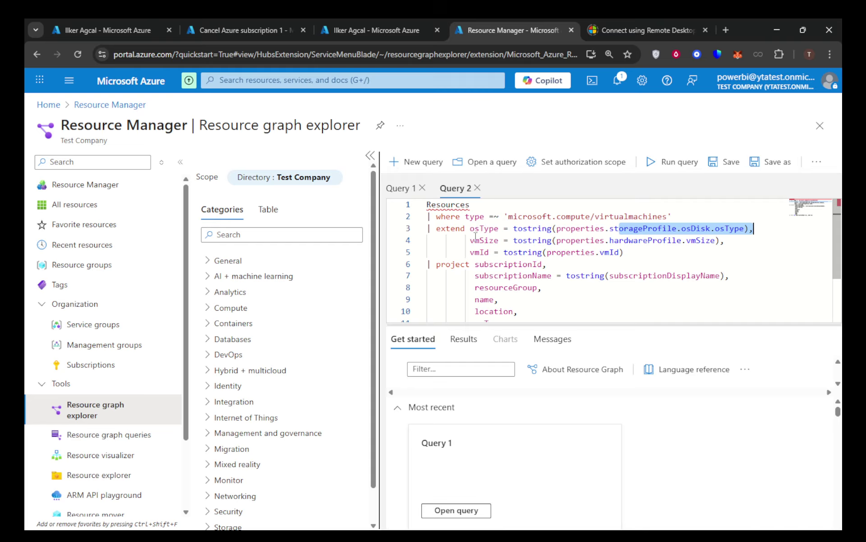
click(457, 238)
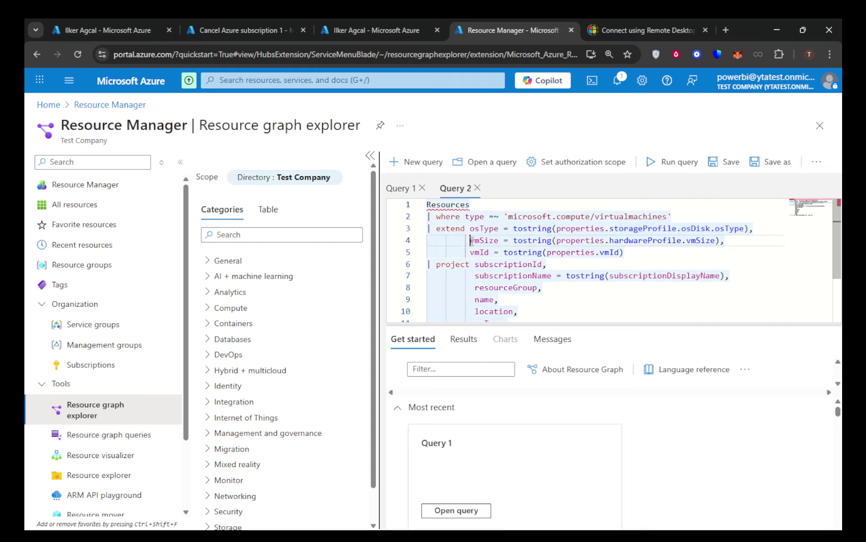
drag(471, 241, 716, 240)
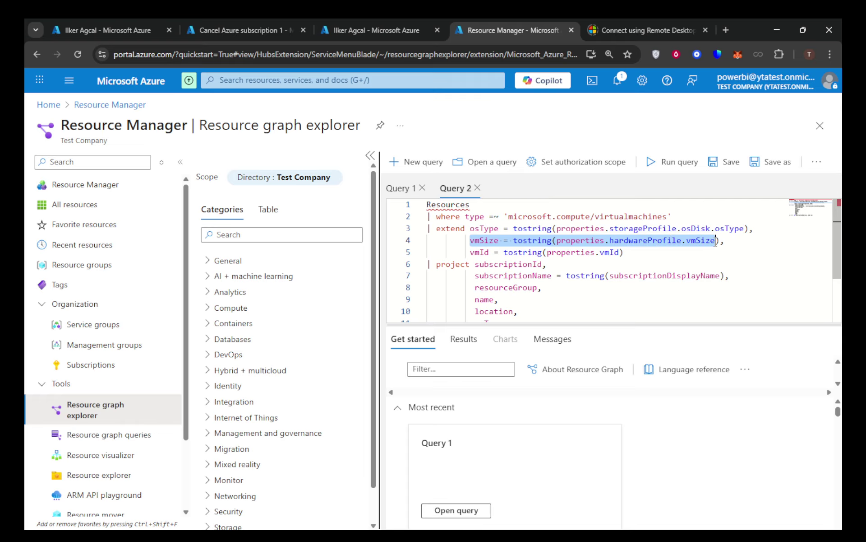
click(481, 252)
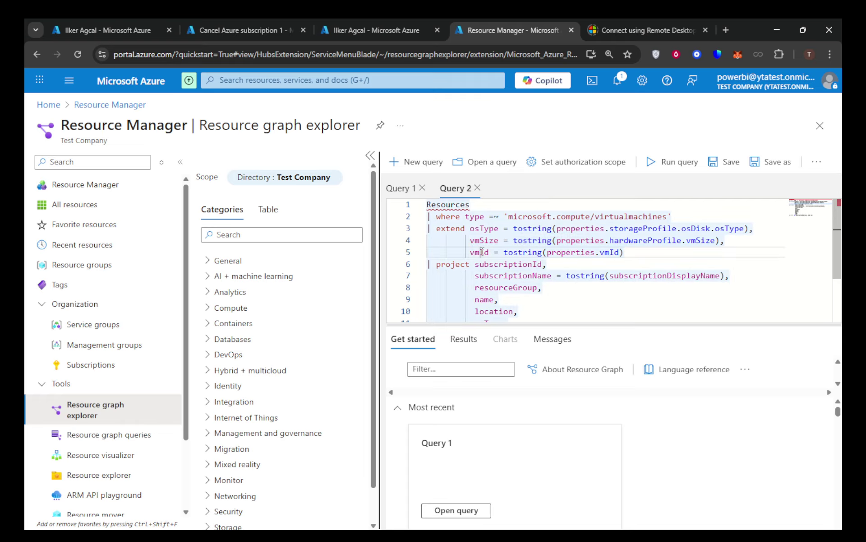
drag(466, 252, 637, 252)
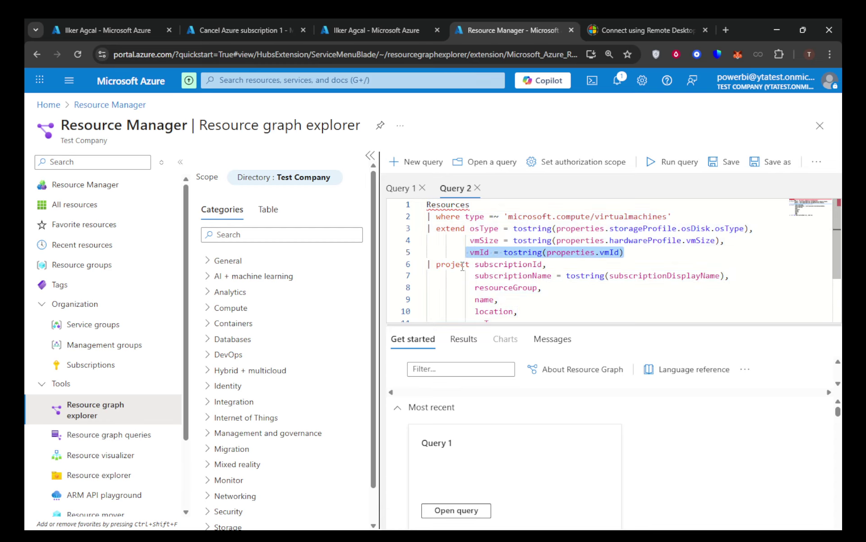
click(463, 266)
drag(431, 266, 546, 266)
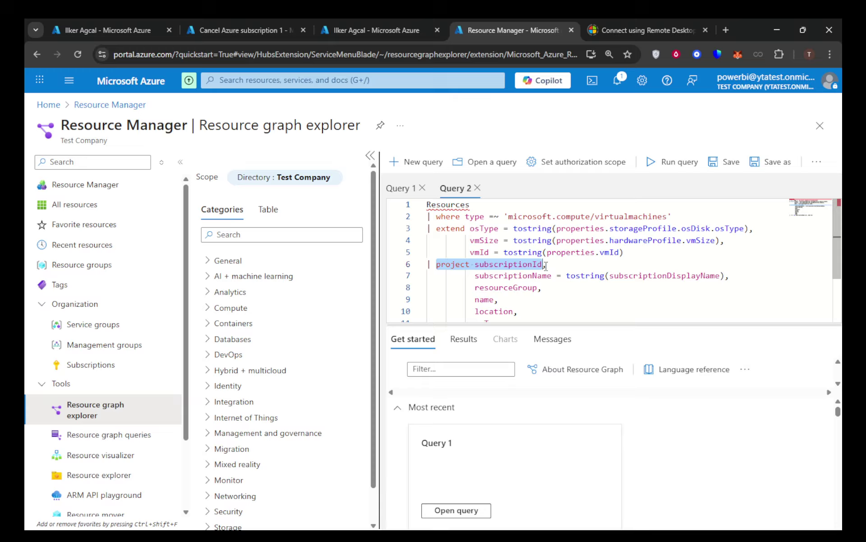
drag(488, 275, 615, 275)
key(ctrl+a)
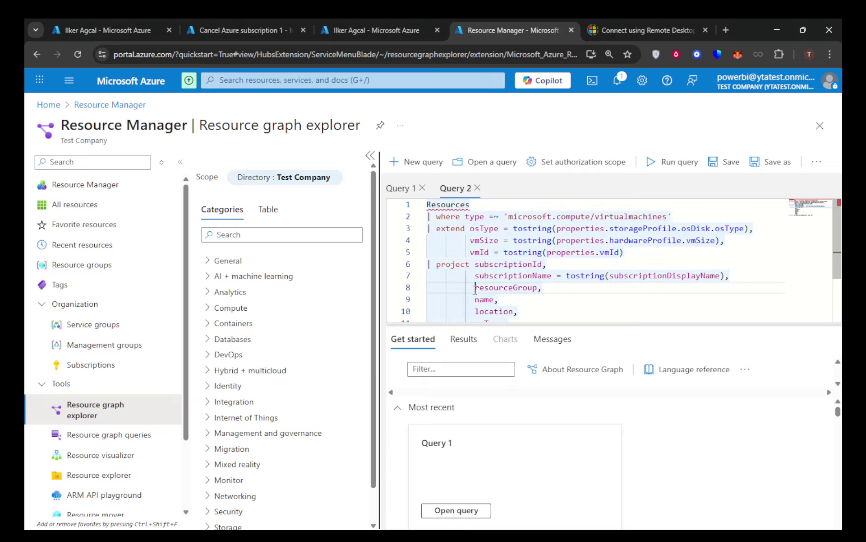
scroll(477, 312, down, 1)
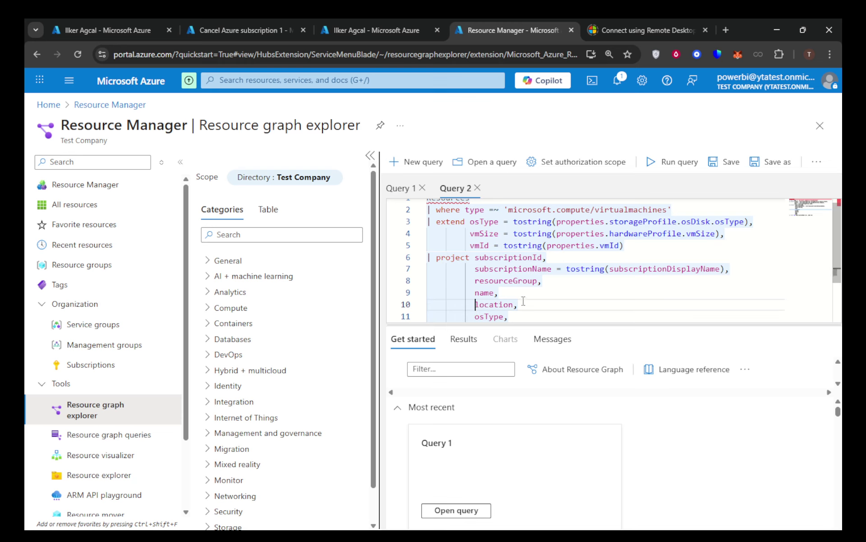
scroll(550, 275, down, 2)
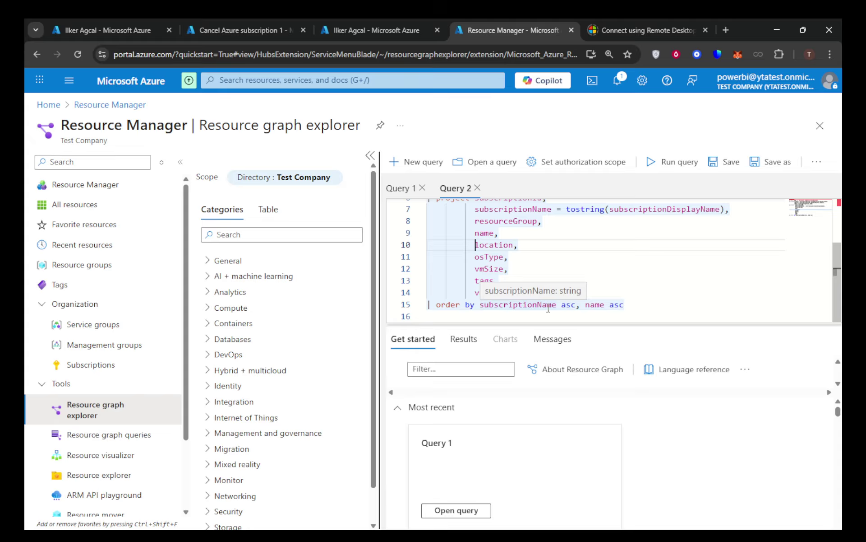
scroll(547, 298, up, 3)
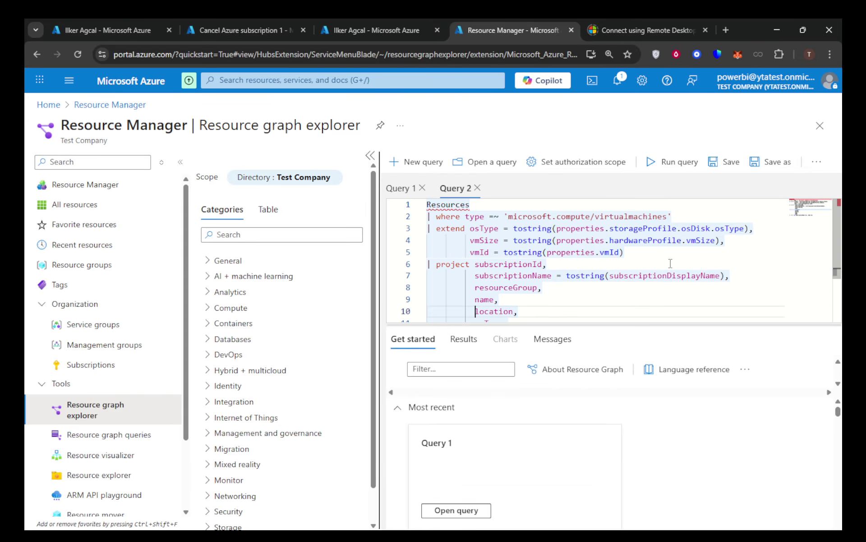
scroll(670, 263, down, 3)
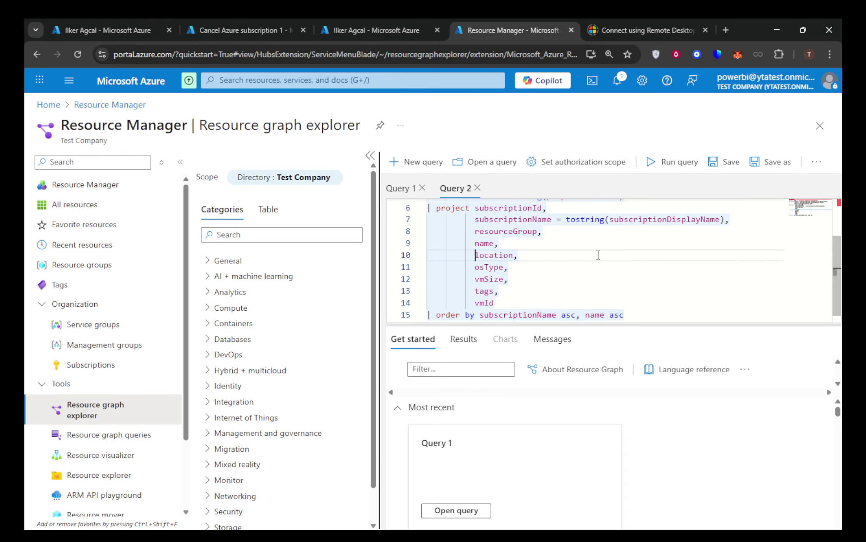
scroll(583, 255, down, 1)
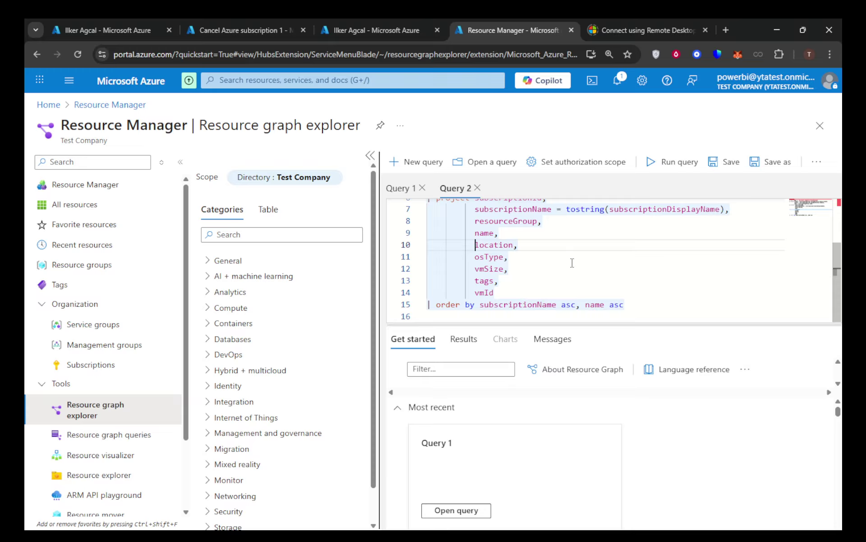
Switch back to Query 1 and download its results as a CSV file
click(393, 191)
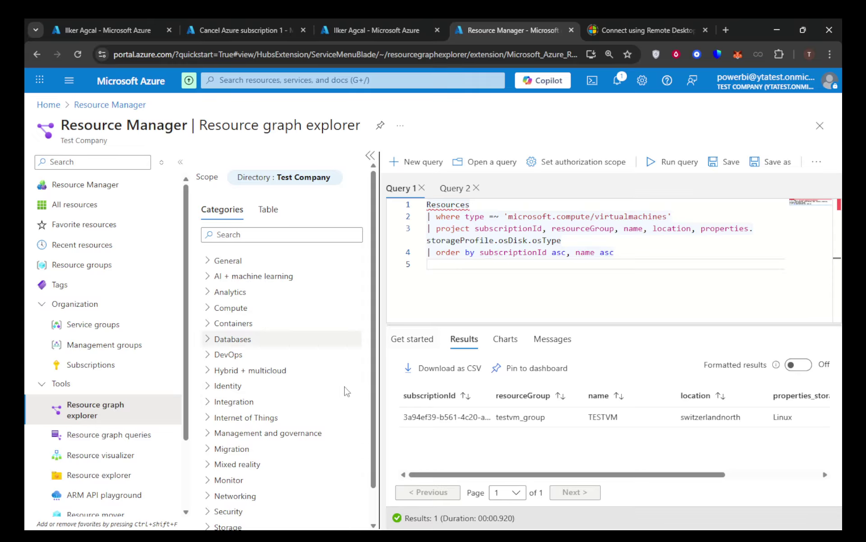
click(407, 373)
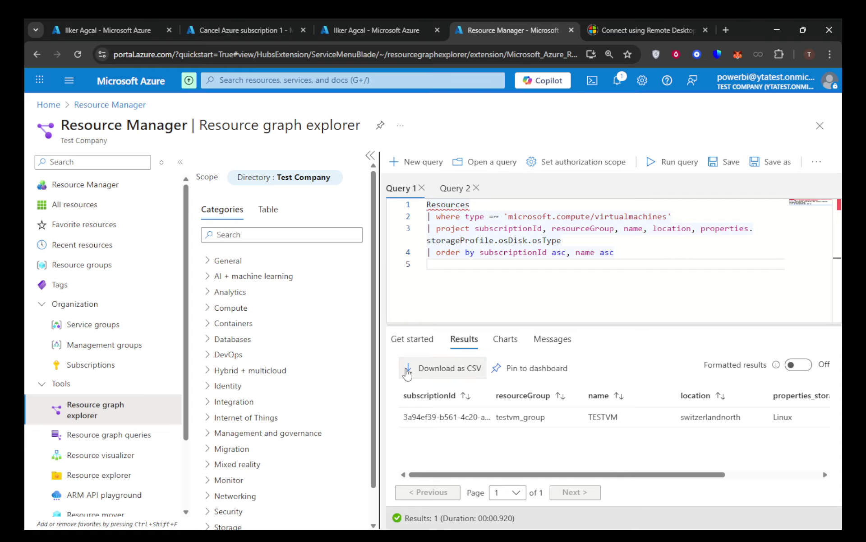